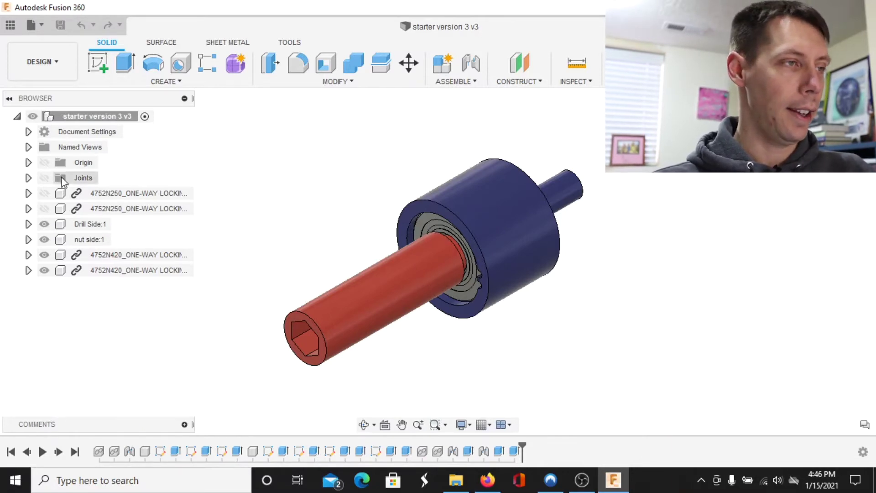
Hide the red nut side shaft and both 4752N420 bearings, keeping Drill Side:1 visible
{"action": "left_click", "coordinate": [45, 224]}
{"action": "left_click", "coordinate": [44, 239]}
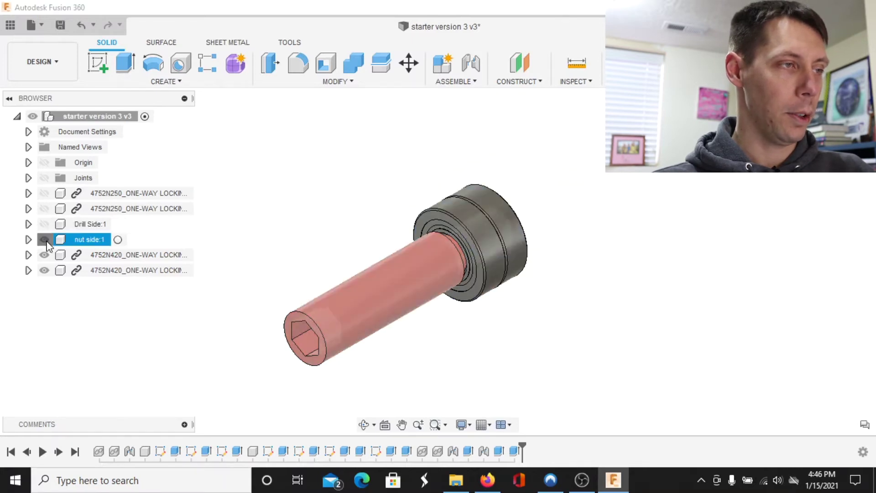
{"action": "left_click", "coordinate": [45, 254]}
{"action": "left_click", "coordinate": [45, 270]}
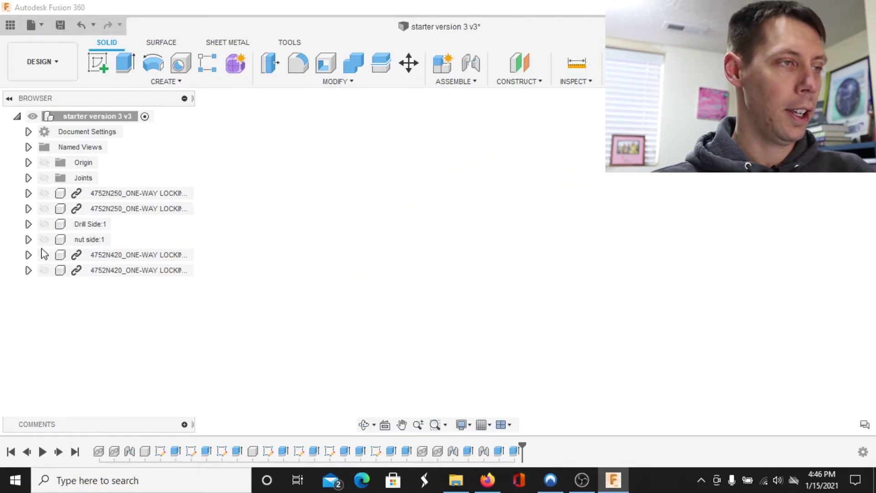
{"action": "left_click", "coordinate": [44, 224]}
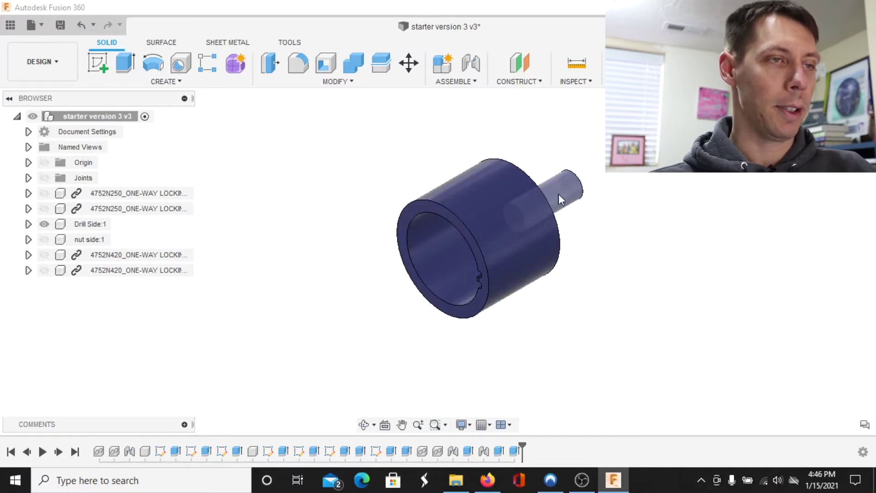
Orbit and zoom to look into the housing's hollow end and its notched rim
{"action": "middle_click_drag", "start_coordinate": [567, 188], "coordinate": [497, 249], "text": "shift"}
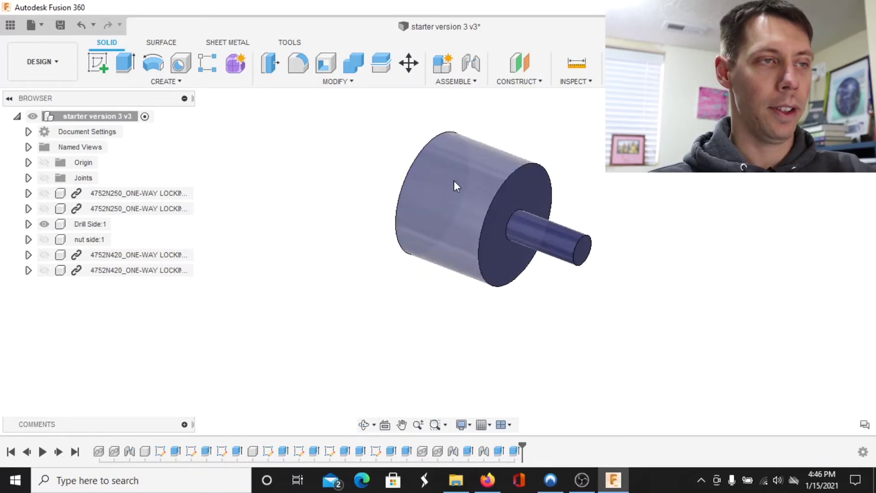
{"action": "middle_click_drag", "start_coordinate": [454, 182], "coordinate": [523, 137], "text": "shift"}
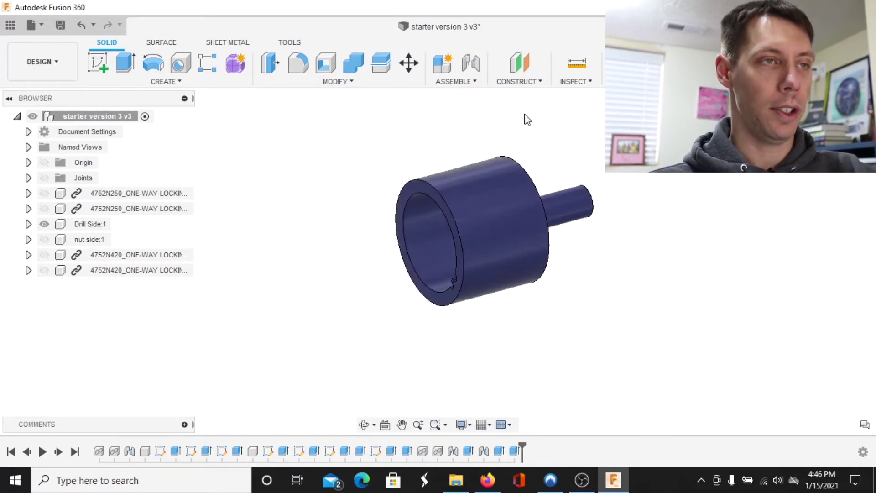
{"action": "left_click", "coordinate": [577, 66]}
{"action": "key", "text": "Escape"}
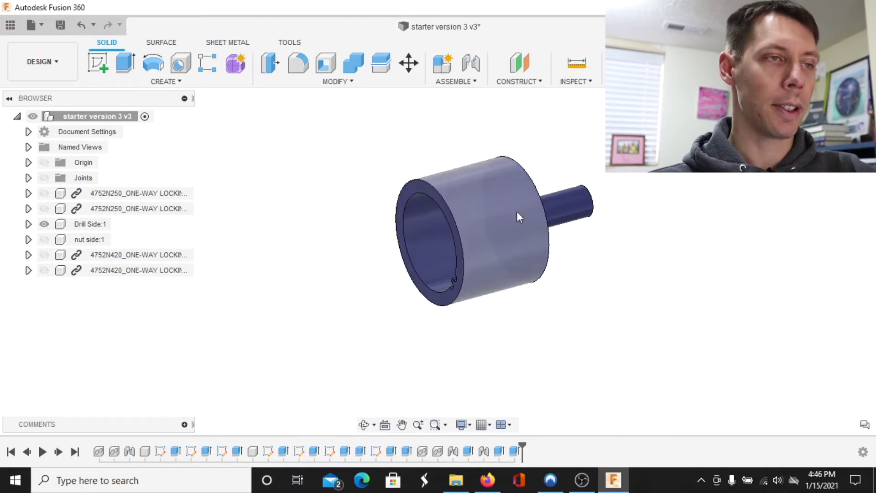
{"action": "middle_click_drag", "start_coordinate": [461, 215], "coordinate": [496, 214], "text": "shift"}
{"action": "scroll", "coordinate": [567, 214], "scroll_direction": "up", "scroll_amount": 5}
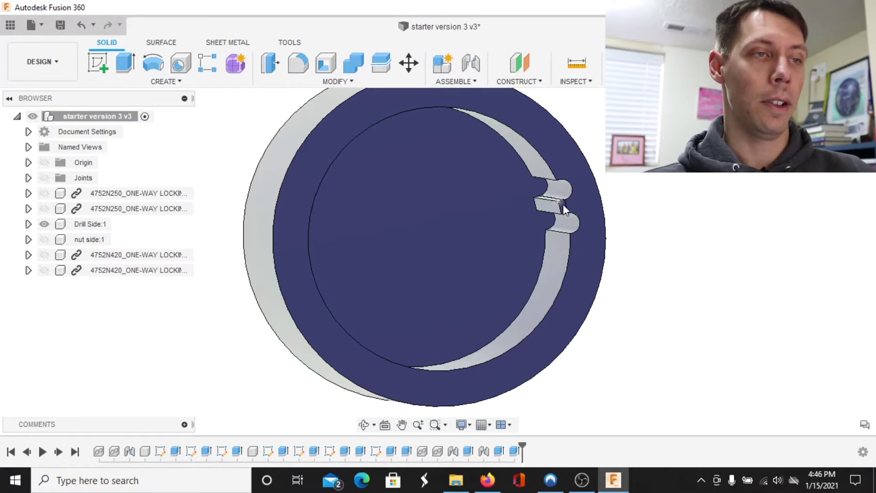
{"action": "middle_click_drag", "start_coordinate": [565, 211], "coordinate": [541, 216], "text": "shift"}
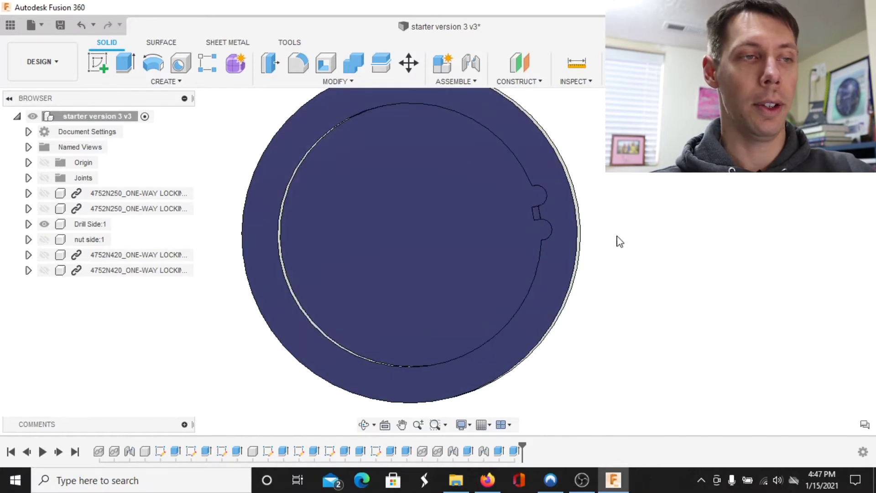
Orbit around the housing's open end, then show the second 4752N250 bearing inside its bore
{"action": "scroll", "coordinate": [643, 251], "scroll_direction": "down", "scroll_amount": 2}
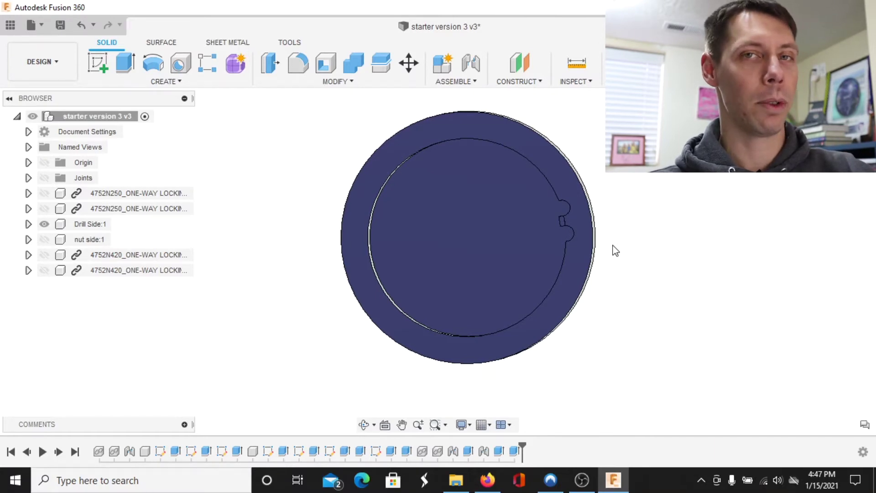
{"action": "scroll", "coordinate": [554, 220], "scroll_direction": "up", "scroll_amount": 5}
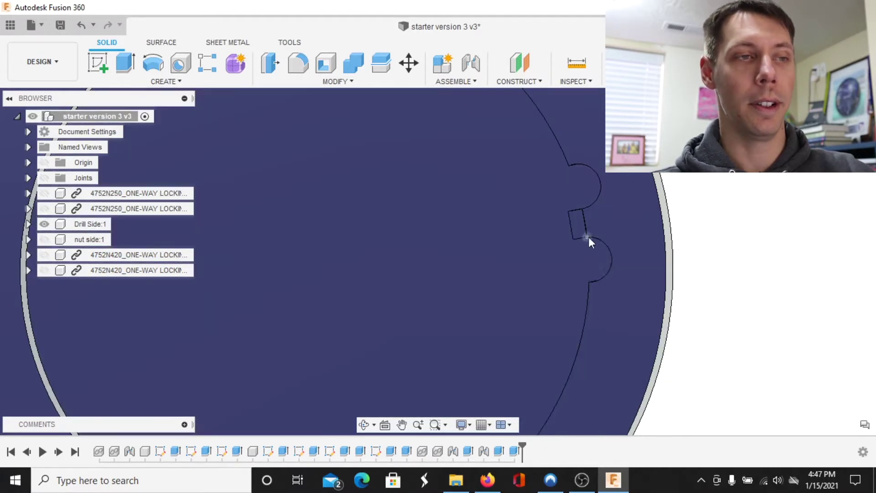
{"action": "scroll", "coordinate": [590, 304], "scroll_direction": "down", "scroll_amount": 5}
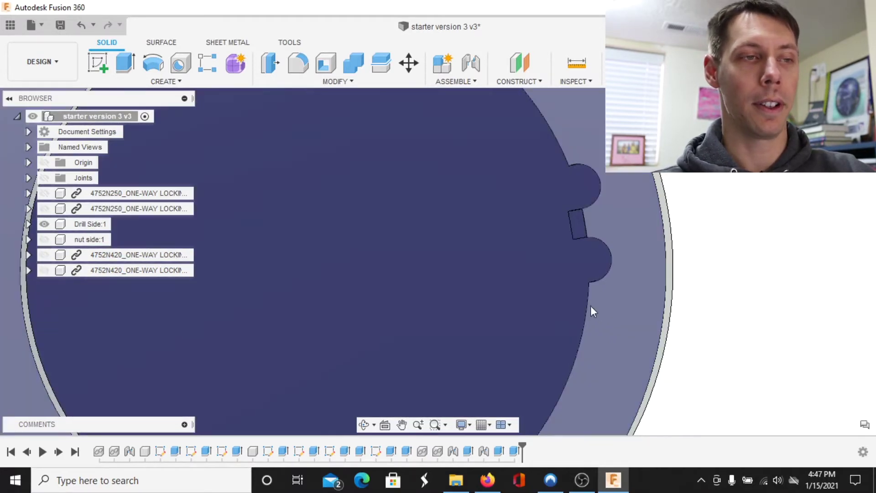
{"action": "middle_click_drag", "start_coordinate": [599, 289], "coordinate": [461, 310], "text": "shift"}
{"action": "middle_click_drag", "start_coordinate": [625, 304], "coordinate": [552, 192], "text": "shift"}
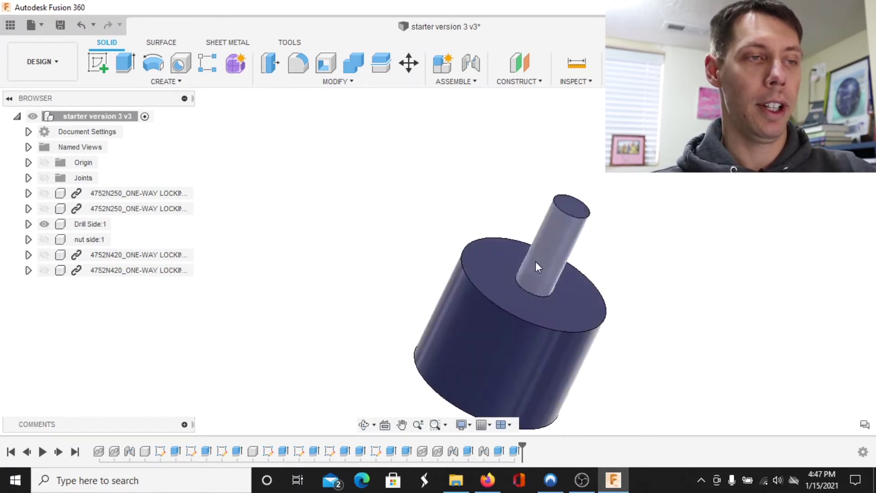
{"action": "middle_click_drag", "start_coordinate": [458, 291], "coordinate": [478, 292], "text": "shift"}
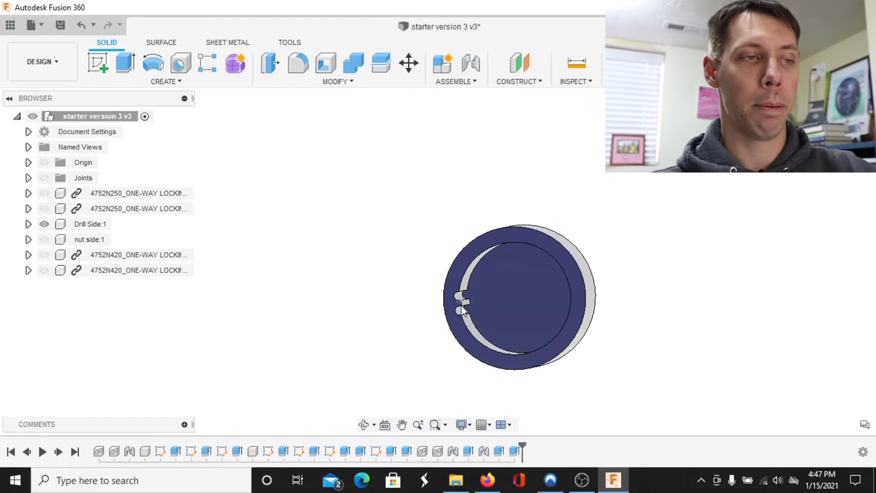
{"action": "scroll", "coordinate": [453, 306], "scroll_direction": "up", "scroll_amount": 5}
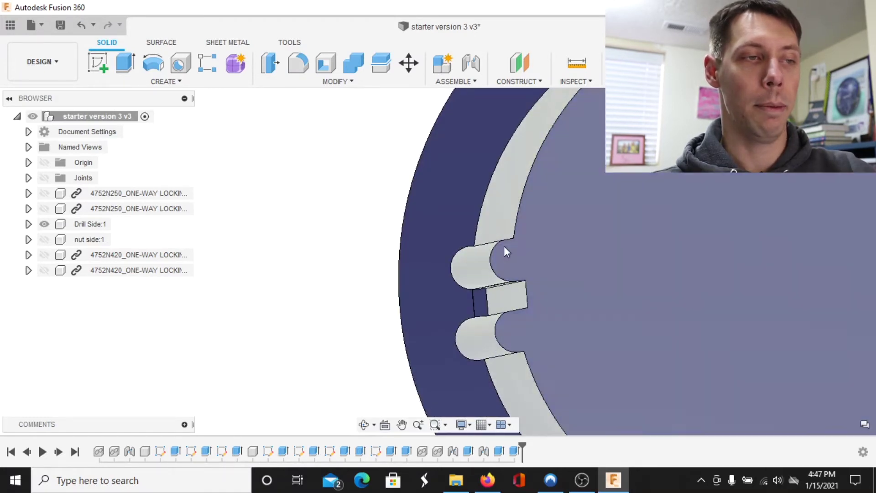
{"action": "scroll", "coordinate": [497, 292], "scroll_direction": "down", "scroll_amount": 5}
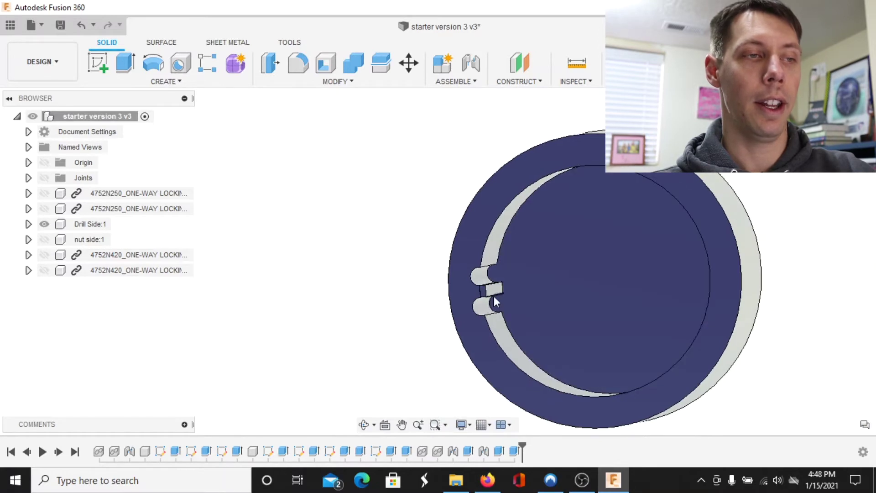
{"action": "scroll", "coordinate": [500, 294], "scroll_direction": "down", "scroll_amount": 3}
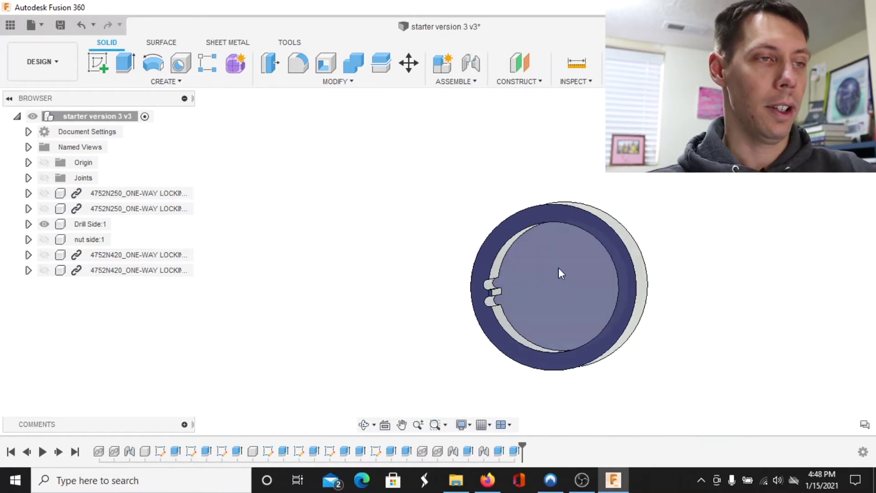
{"action": "left_click", "coordinate": [45, 209]}
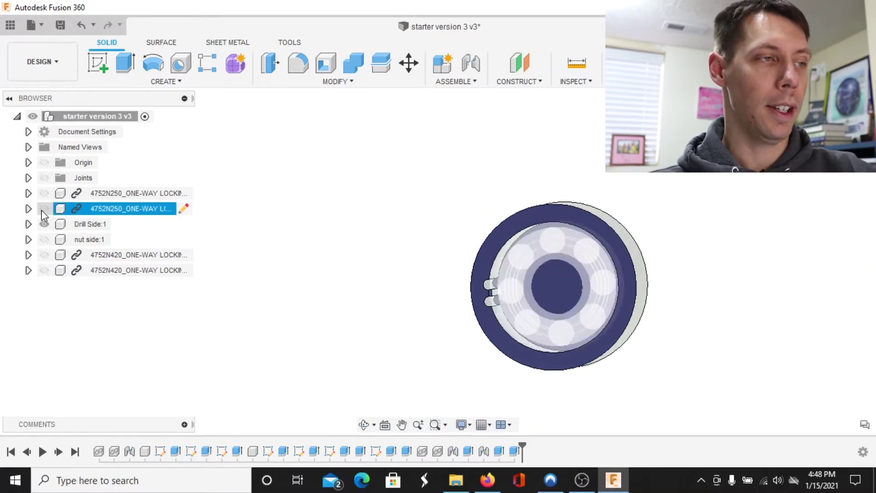
Show both 4752N420 bearings and orbit to an angled view of the bearing face
{"action": "left_click", "coordinate": [44, 254]}
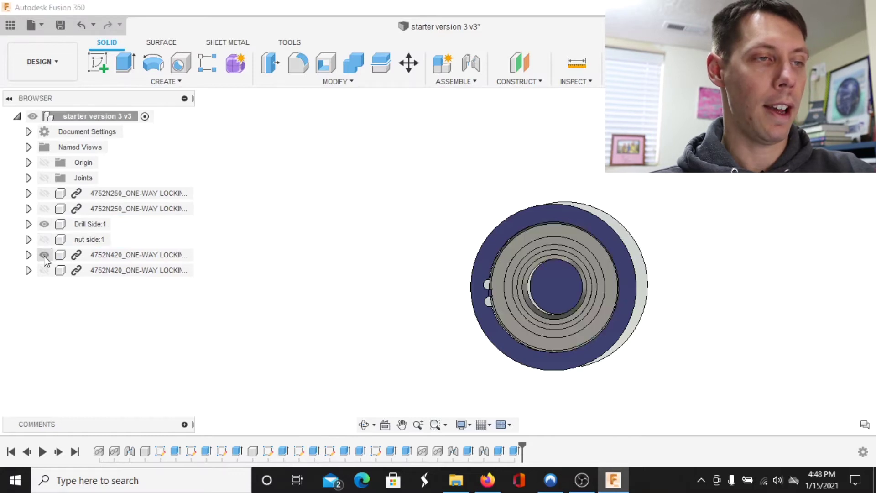
{"action": "left_click", "coordinate": [44, 270]}
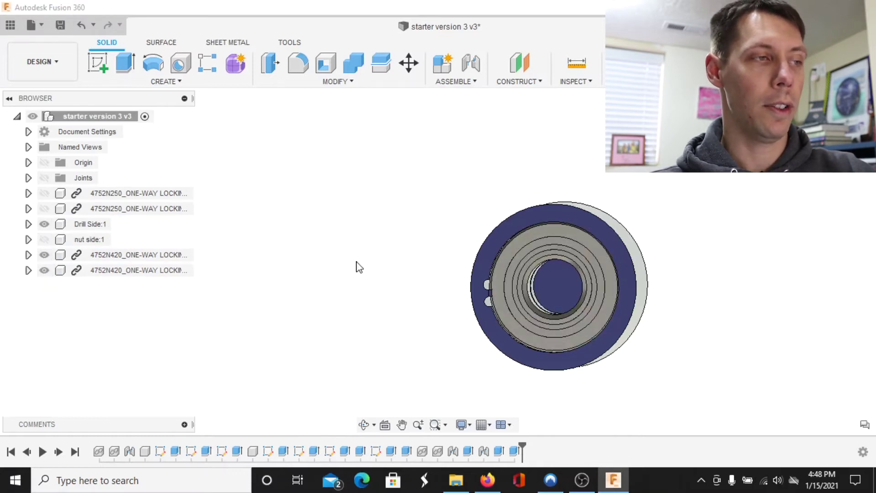
{"action": "middle_click_drag", "start_coordinate": [452, 249], "coordinate": [363, 297], "text": "shift"}
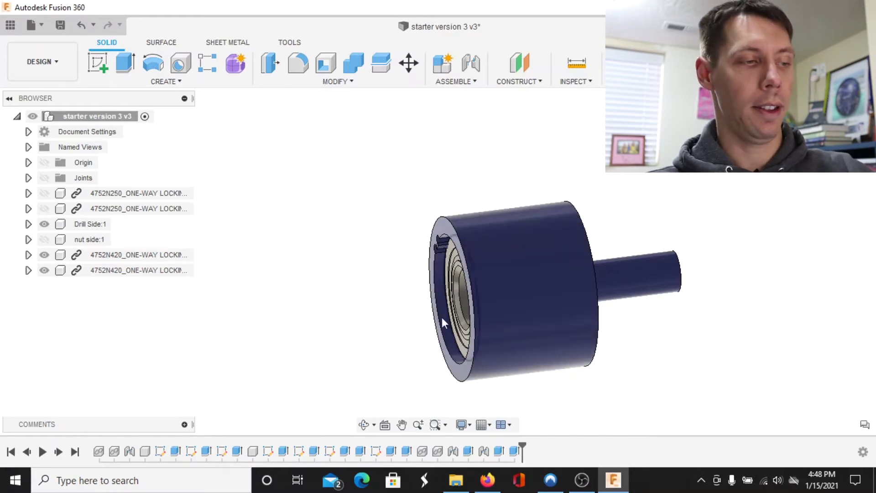
{"action": "middle_click_drag", "start_coordinate": [442, 317], "coordinate": [464, 281], "text": "shift"}
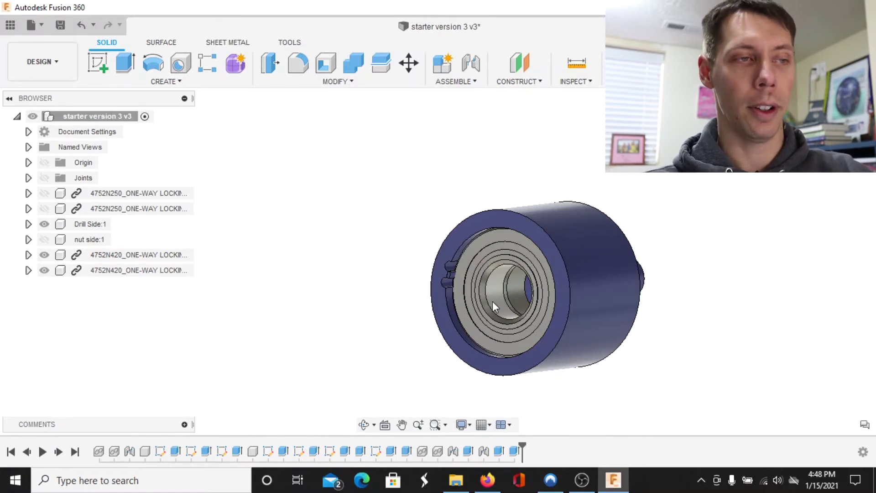
{"action": "mouse_move", "coordinate": [517, 301]}
{"action": "middle_mouse_down", "text": "shift"}
{"action": "mouse_move", "coordinate": [617, 301]}
{"action": "mouse_move", "coordinate": [480, 314]}
{"action": "mouse_move", "coordinate": [470, 305]}
{"action": "mouse_move", "coordinate": [483, 286]}
{"action": "middle_mouse_up", "text": "shift"}
Zoom out and orbit to frame the whole housing, selecting Drill Side:1 in the Browser
{"action": "scroll", "coordinate": [483, 286], "scroll_direction": "down", "scroll_amount": 2}
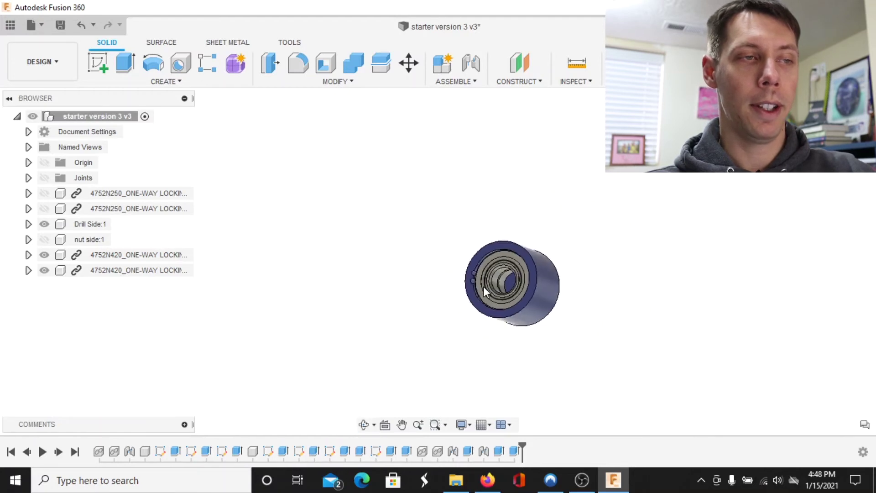
{"action": "scroll", "coordinate": [483, 286], "scroll_direction": "up", "scroll_amount": 6}
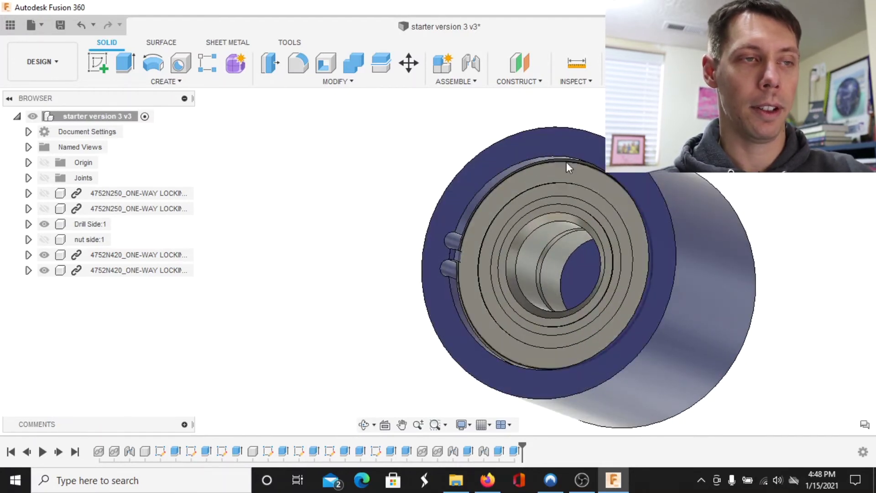
{"action": "scroll", "coordinate": [505, 281], "scroll_direction": "down", "scroll_amount": 3}
{"action": "middle_click_drag", "start_coordinate": [507, 281], "coordinate": [525, 278], "text": "shift"}
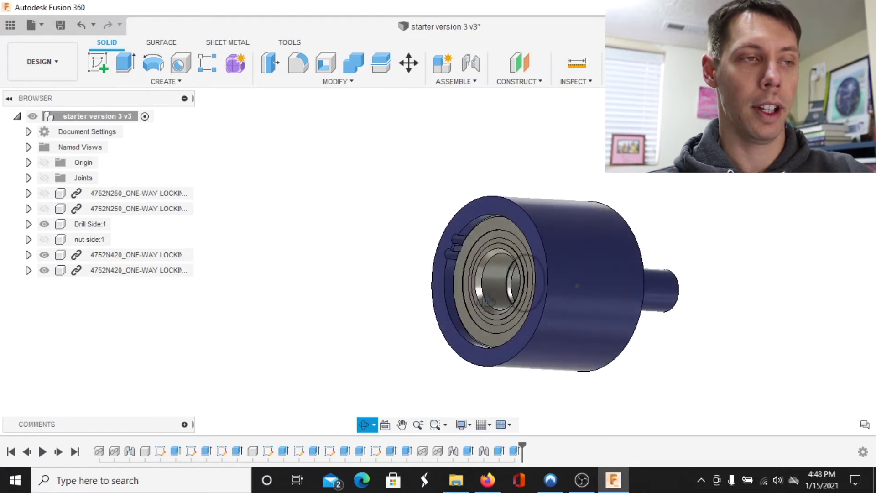
{"action": "left_click", "coordinate": [45, 224]}
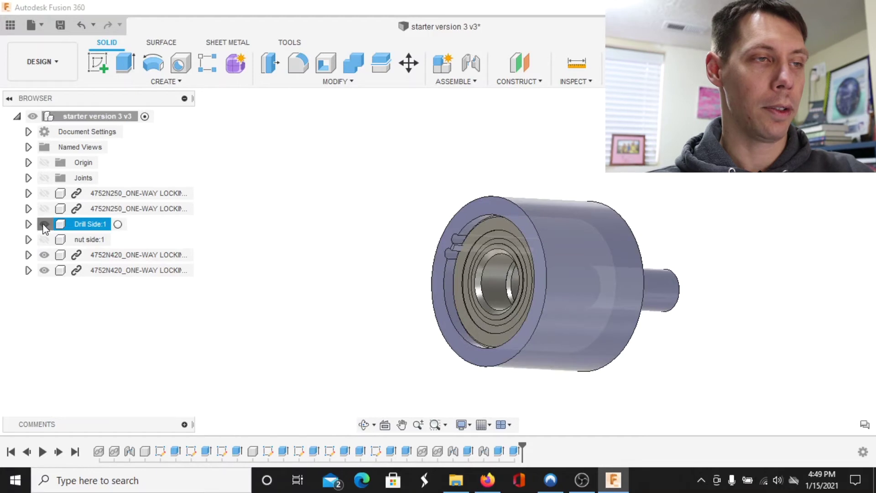
Hide Drill Side:1, show the nut side shaft, and orbit around its hex socket and bearings
{"action": "left_click", "coordinate": [45, 224]}
{"action": "left_click", "coordinate": [46, 240]}
{"action": "left_click", "coordinate": [45, 240]}
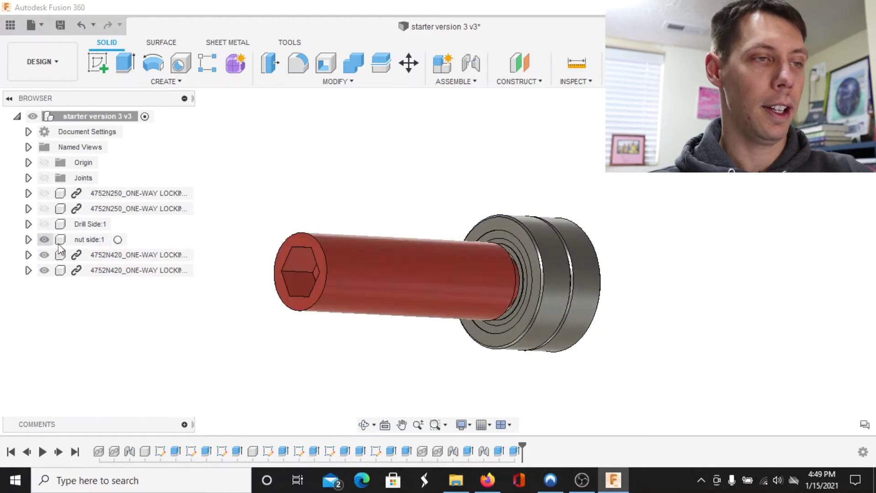
{"action": "middle_click_drag", "start_coordinate": [527, 285], "coordinate": [636, 215], "text": "shift"}
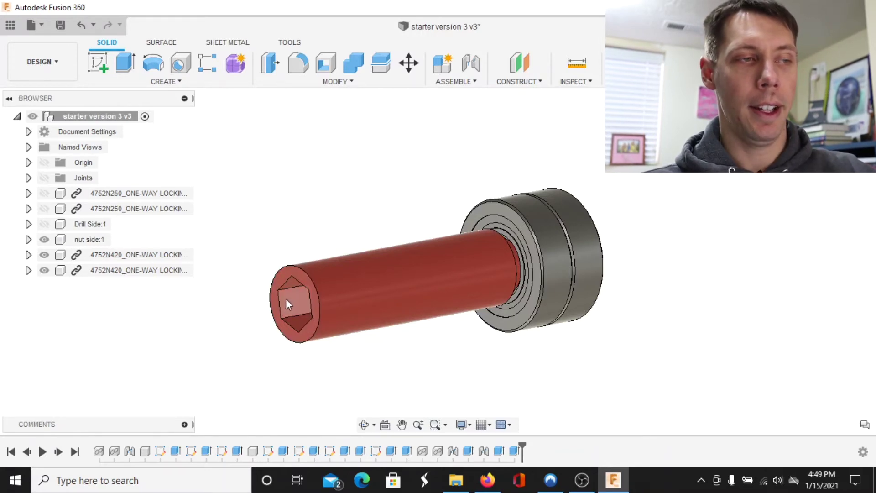
{"action": "middle_click_drag", "start_coordinate": [442, 272], "coordinate": [435, 258], "text": "shift"}
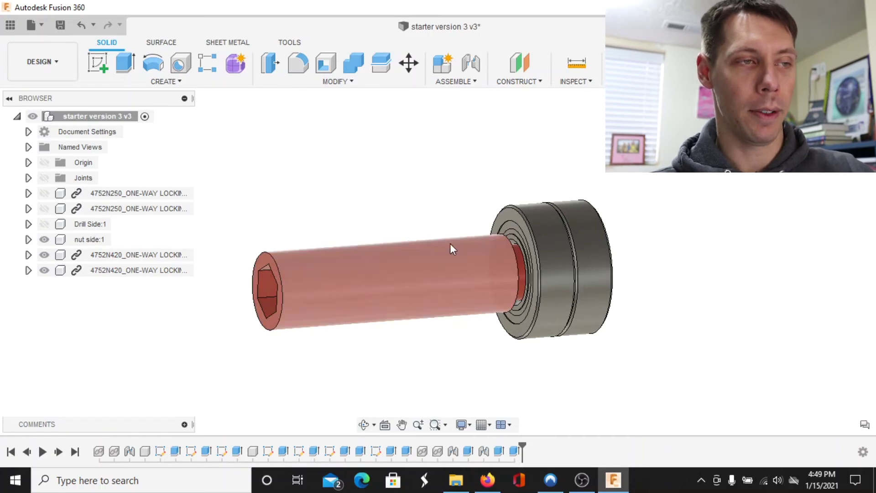
{"action": "middle_click_drag", "start_coordinate": [507, 253], "coordinate": [504, 276], "text": "shift"}
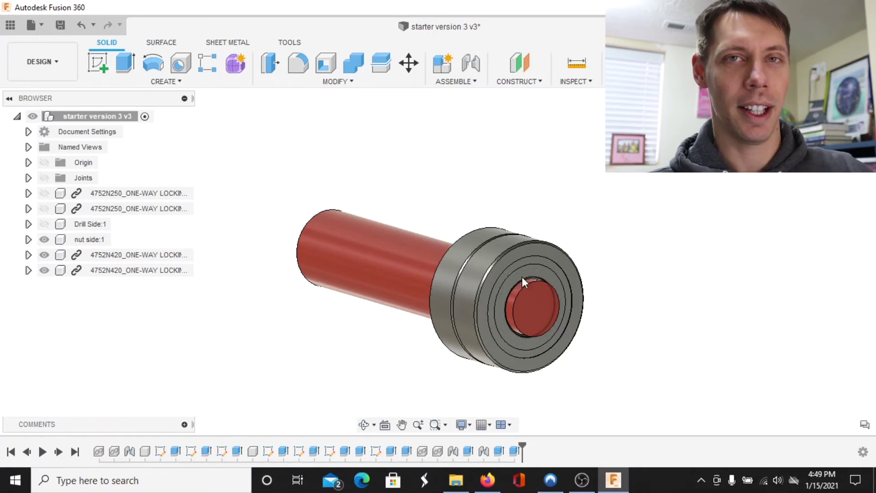
Pan and orbit around the shaft and bearings, then show Drill Side:1 again and view the hex-socket end
{"action": "scroll", "coordinate": [522, 279], "scroll_direction": "up", "scroll_amount": 5}
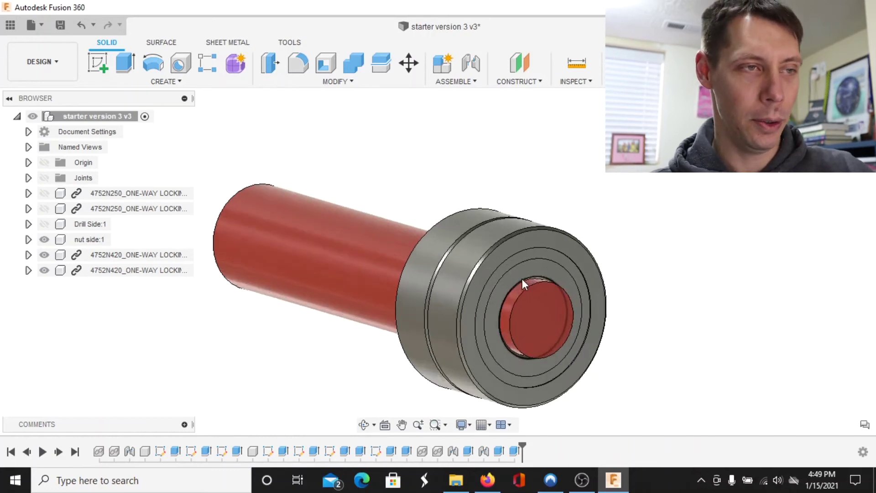
{"action": "scroll", "coordinate": [522, 278], "scroll_direction": "down", "scroll_amount": 1}
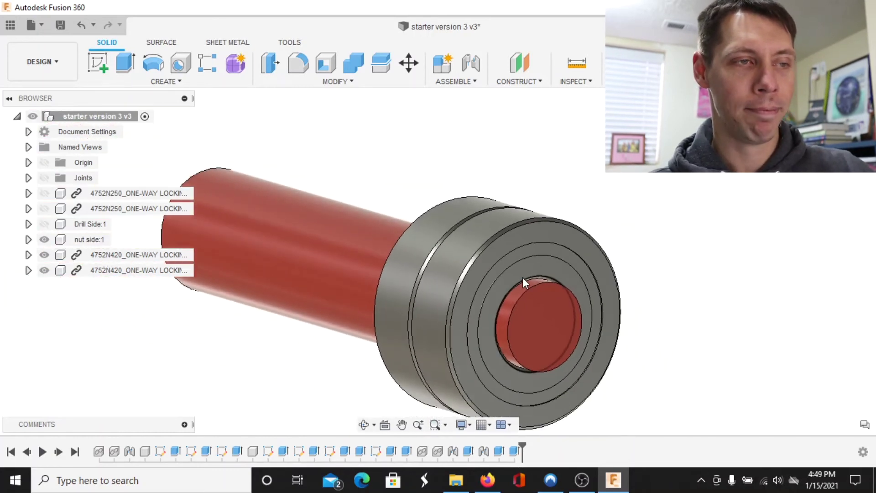
{"action": "middle_click_drag", "start_coordinate": [504, 291], "coordinate": [523, 267]}
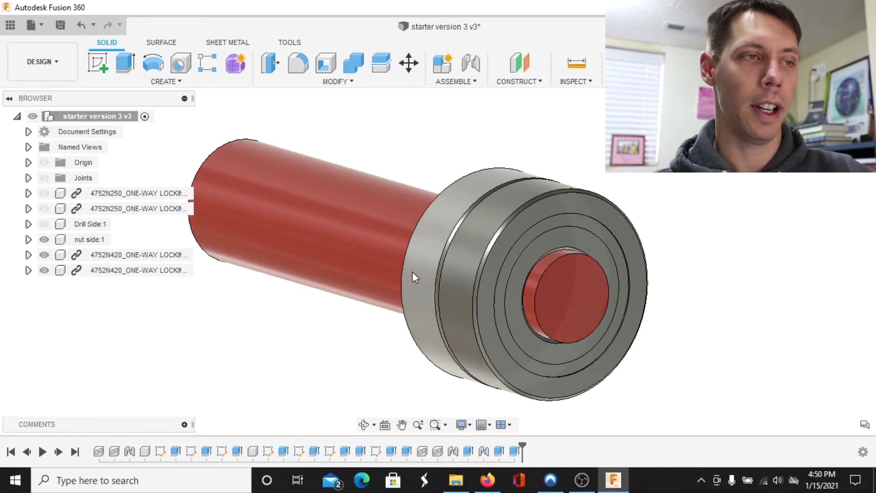
{"action": "middle_click_drag", "start_coordinate": [405, 250], "coordinate": [478, 181], "text": "shift"}
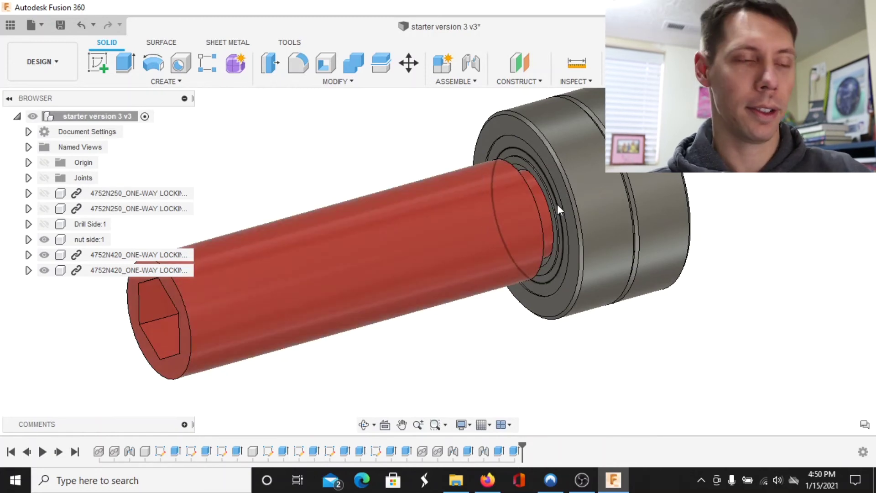
{"action": "middle_click_drag", "start_coordinate": [558, 204], "coordinate": [552, 227], "text": "shift"}
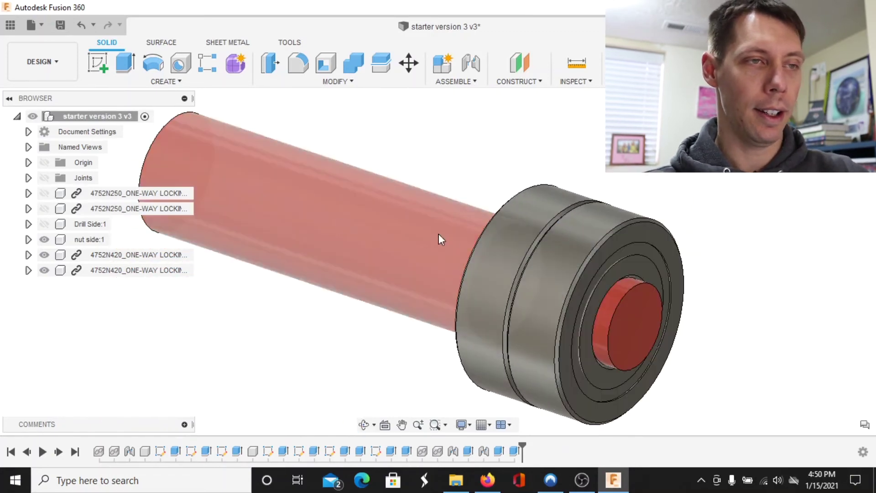
{"action": "left_click", "coordinate": [44, 223]}
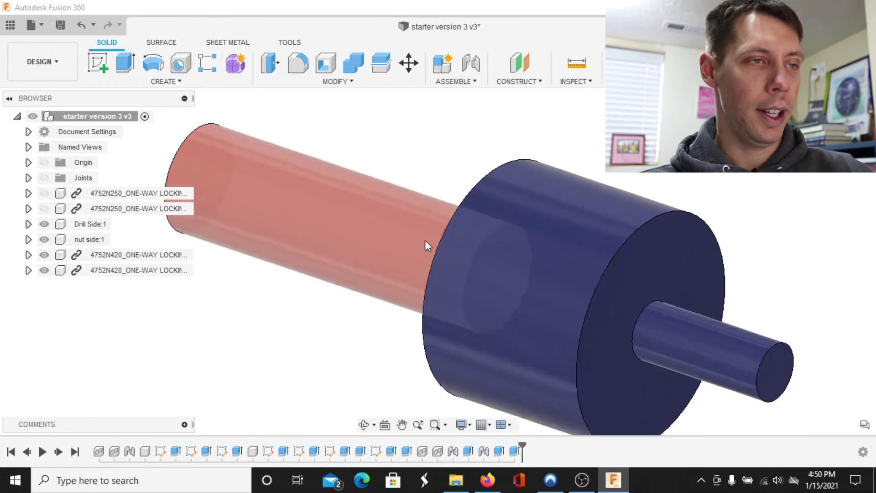
{"action": "scroll", "coordinate": [425, 245], "scroll_direction": "down", "scroll_amount": 3}
{"action": "middle_click_drag", "start_coordinate": [356, 266], "coordinate": [438, 254], "text": "shift"}
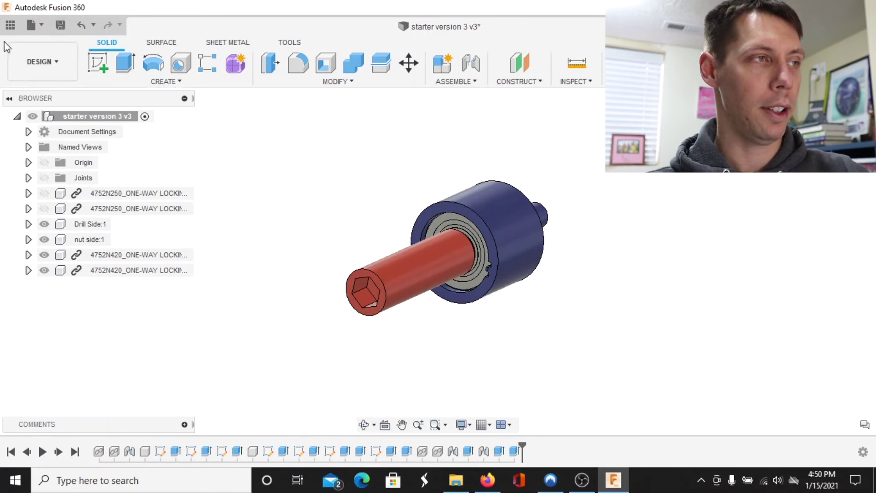
{"action": "left_click", "coordinate": [7, 27]}
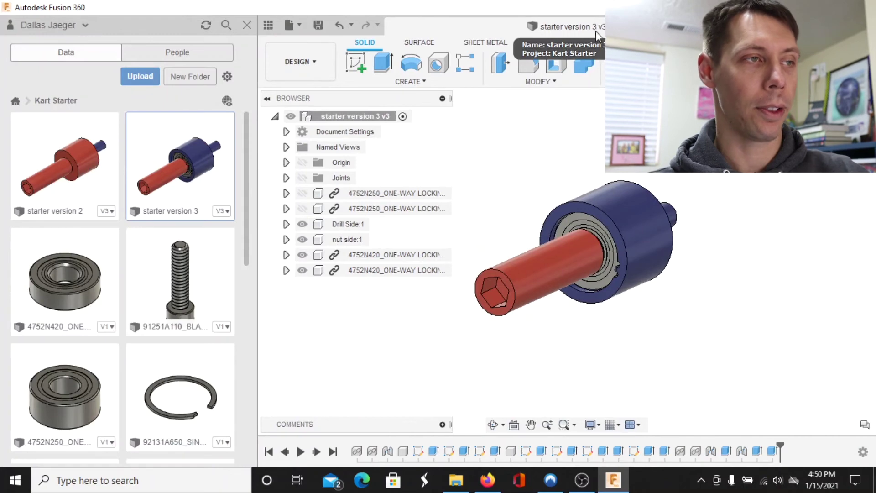
{"action": "scroll", "coordinate": [192, 175], "scroll_direction": "down", "scroll_amount": 8}
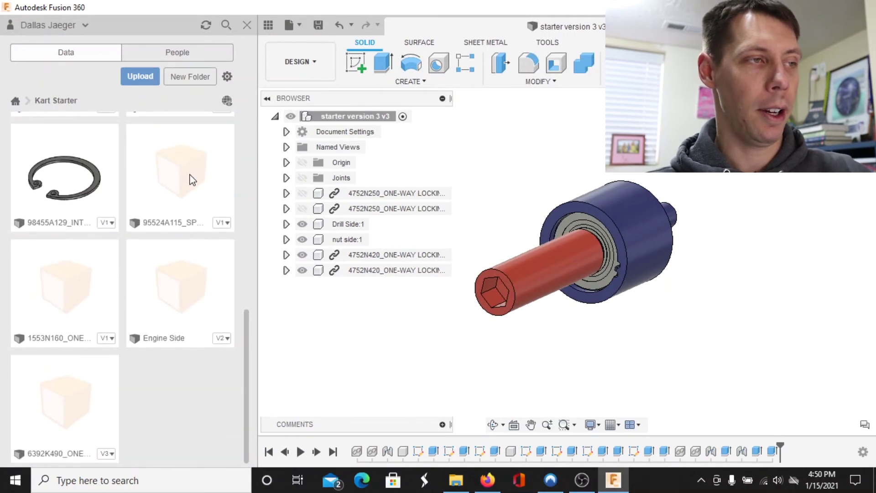
{"action": "scroll", "coordinate": [192, 178], "scroll_direction": "up", "scroll_amount": 5}
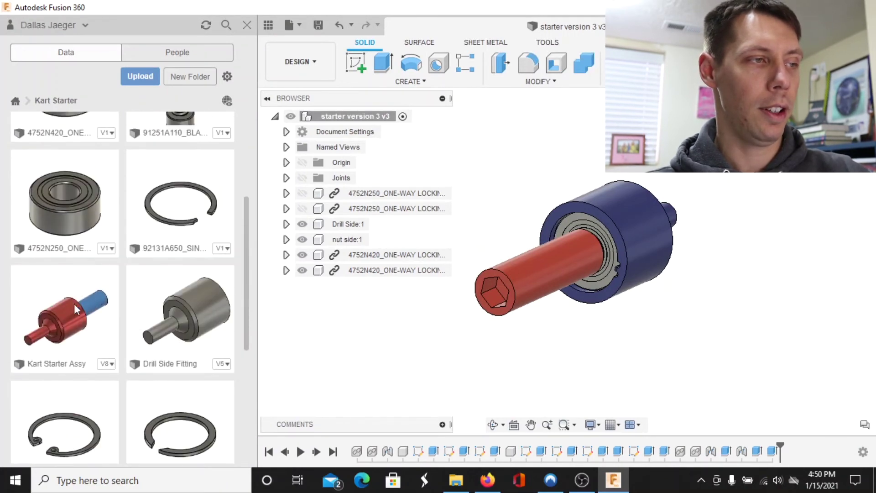
{"action": "left_click", "coordinate": [68, 322]}
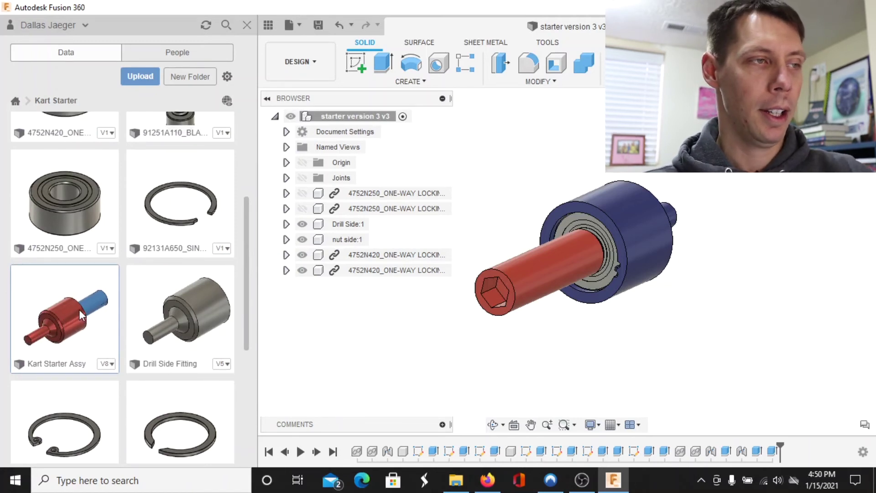
{"action": "scroll", "coordinate": [80, 314], "scroll_direction": "up", "scroll_amount": 3}
{"action": "scroll", "coordinate": [81, 314], "scroll_direction": "up", "scroll_amount": 1}
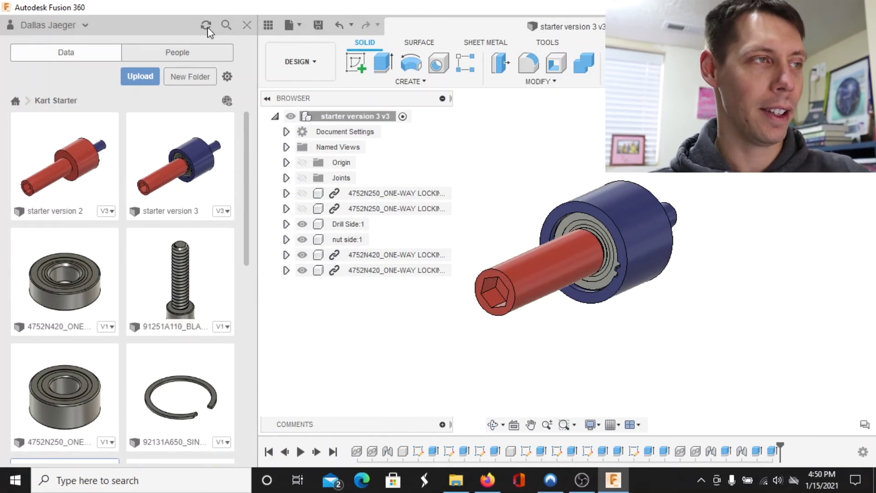
{"action": "left_click", "coordinate": [247, 26]}
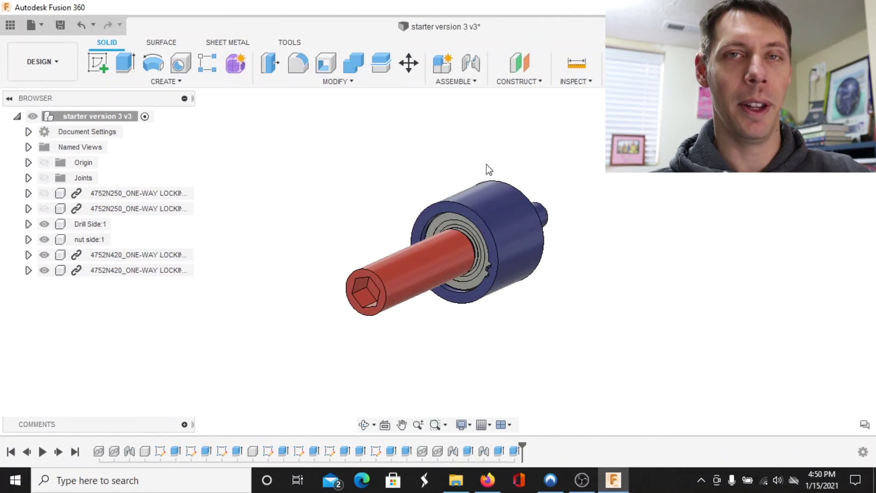
Orbit the assembly to a steep side view of the red shaft, blue housing and drive stub
{"action": "middle_click_drag", "start_coordinate": [505, 172], "coordinate": [447, 193], "text": "shift"}
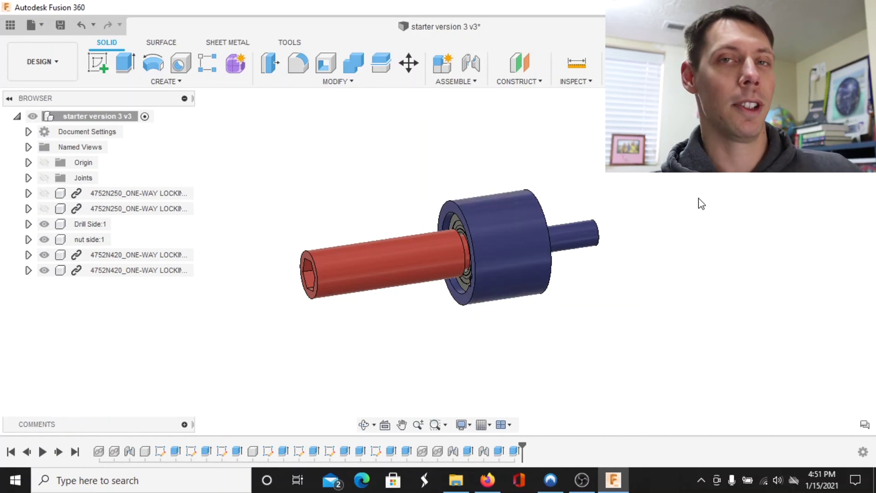
{"action": "middle_click_drag", "start_coordinate": [702, 203], "coordinate": [474, 217], "text": "shift"}
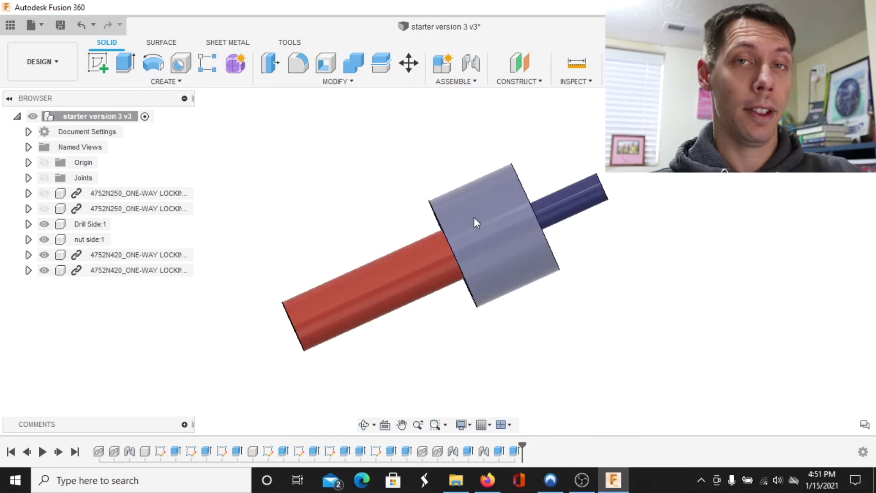